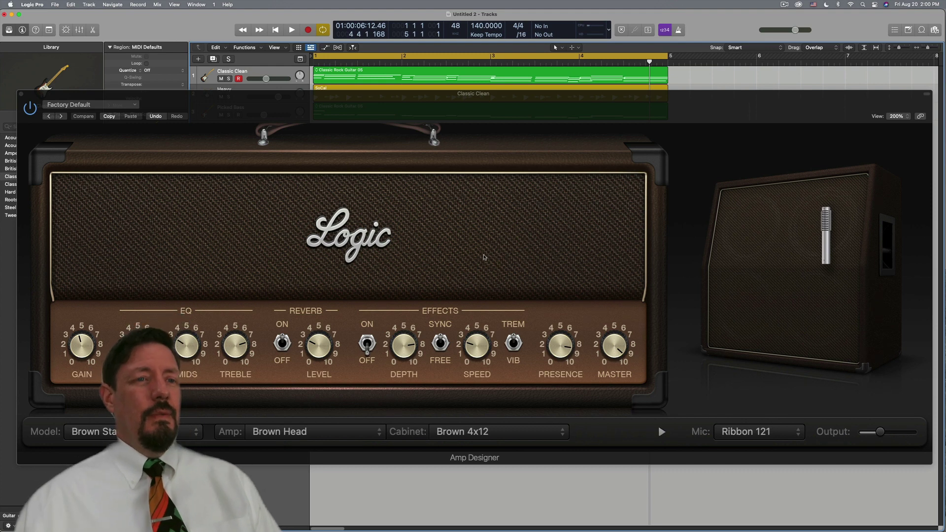
Step: Switch the Brown 4x12 cabinet's microphone to Condenser 87 and shift it slightly sideways in front of the speaker
mouse_move(481, 357)
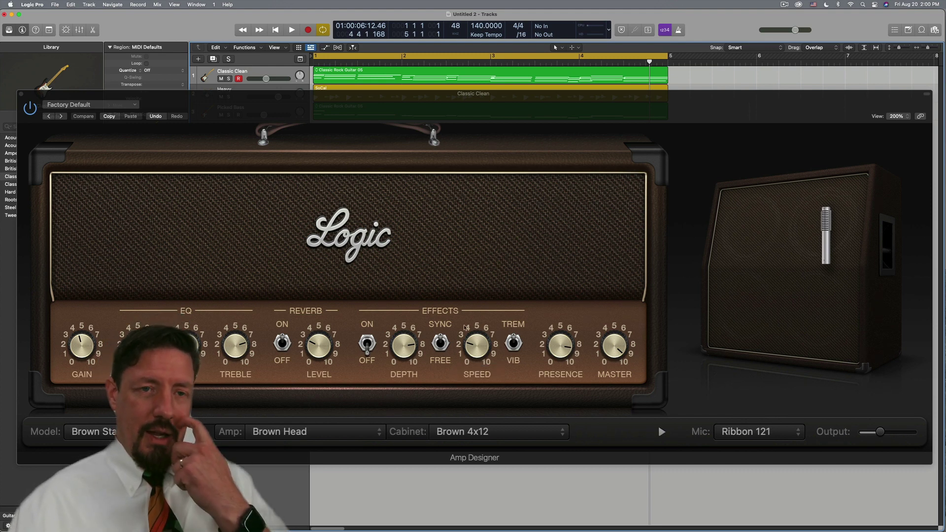
left_click(759, 433)
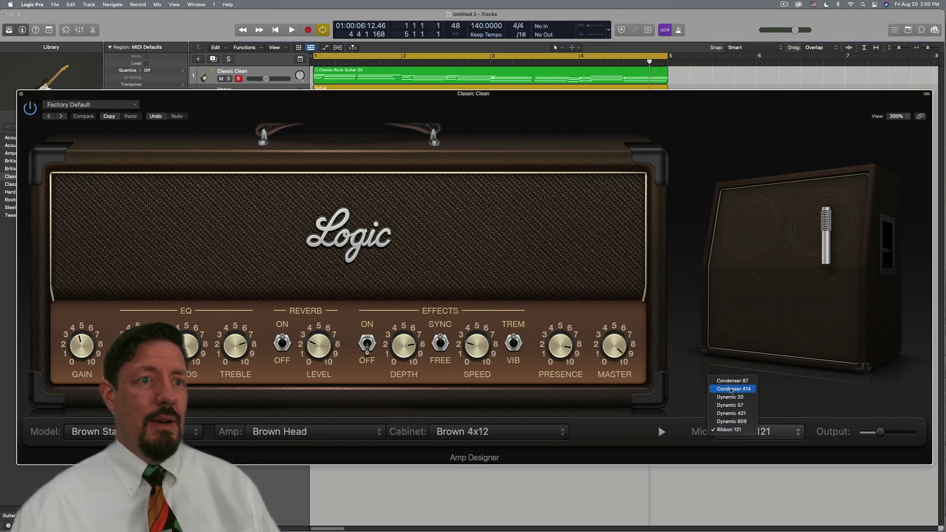
left_click(735, 381)
mouse_move(817, 246)
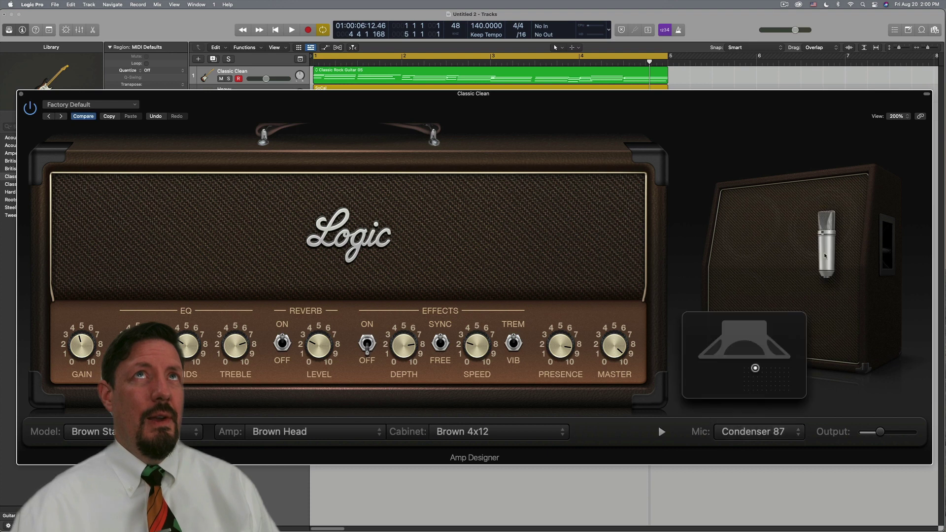
mouse_move(754, 368)
left_mouse_down()
mouse_move(756, 388)
mouse_move(788, 379)
mouse_move(757, 376)
mouse_move(788, 391)
mouse_move(789, 368)
mouse_move(744, 368)
left_mouse_up()
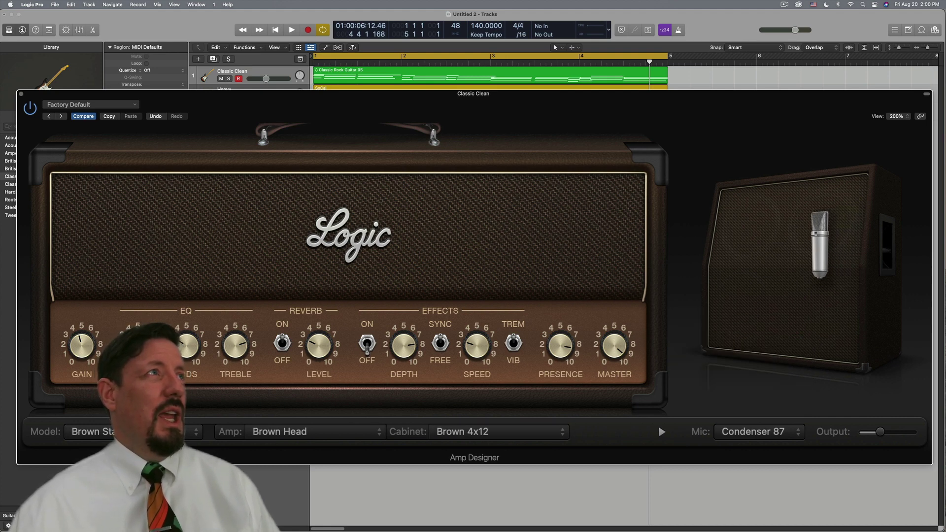
Step: Load the Silver Panel combo model and customize it with the Small Tweed Amp and the British 2x12 cabinet
left_click(89, 431)
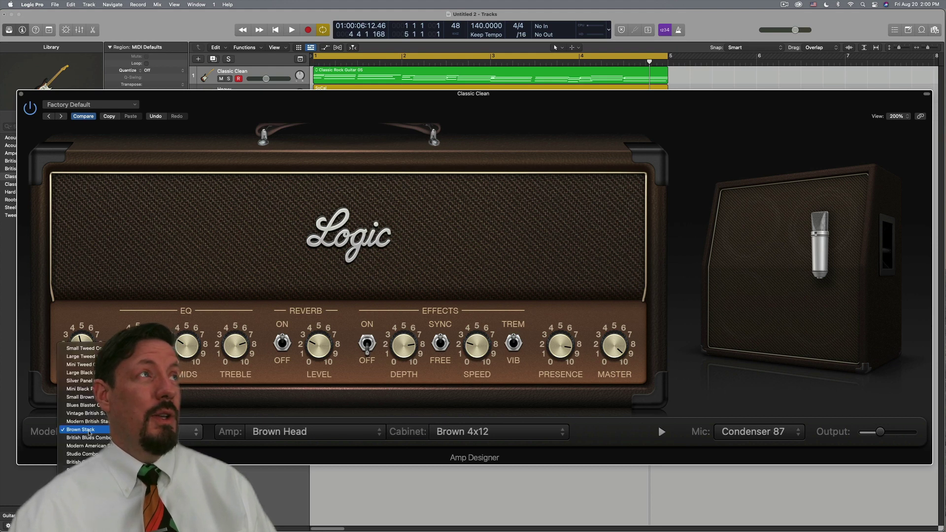
left_click(79, 381)
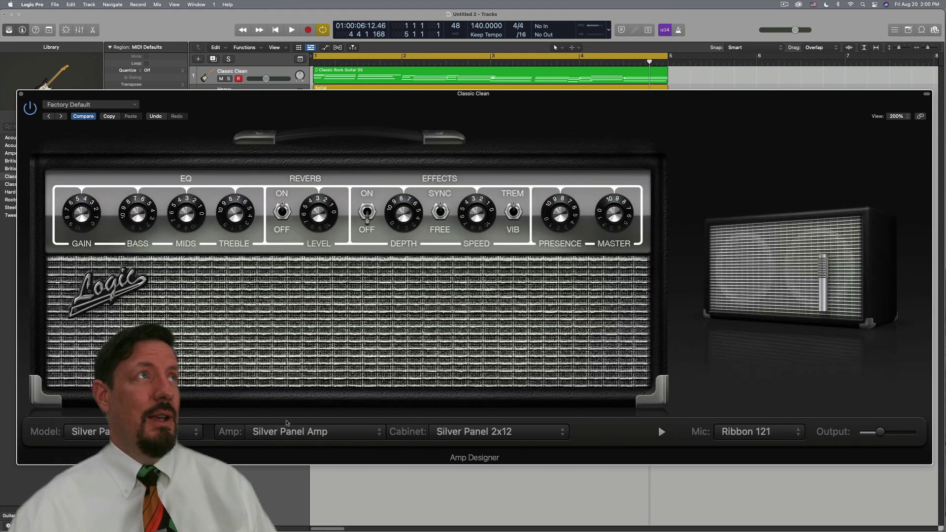
left_click(288, 433)
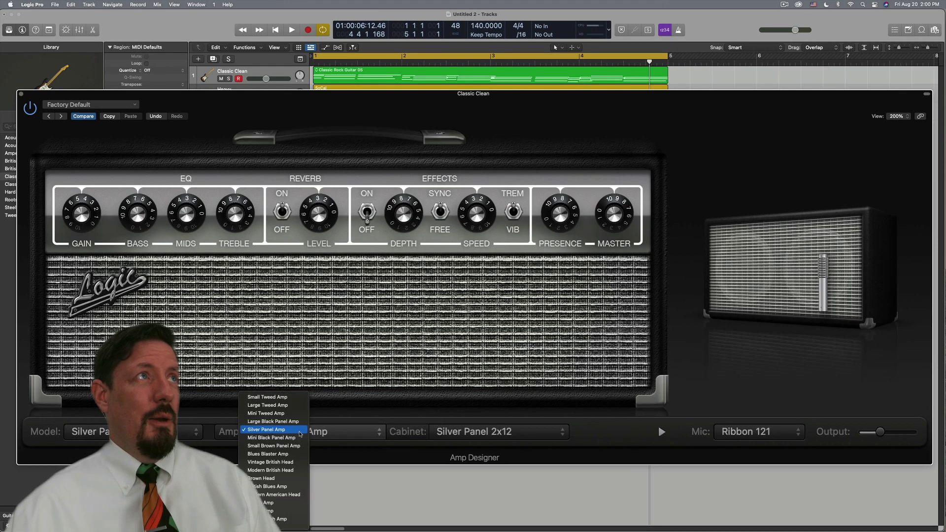
left_click(280, 396)
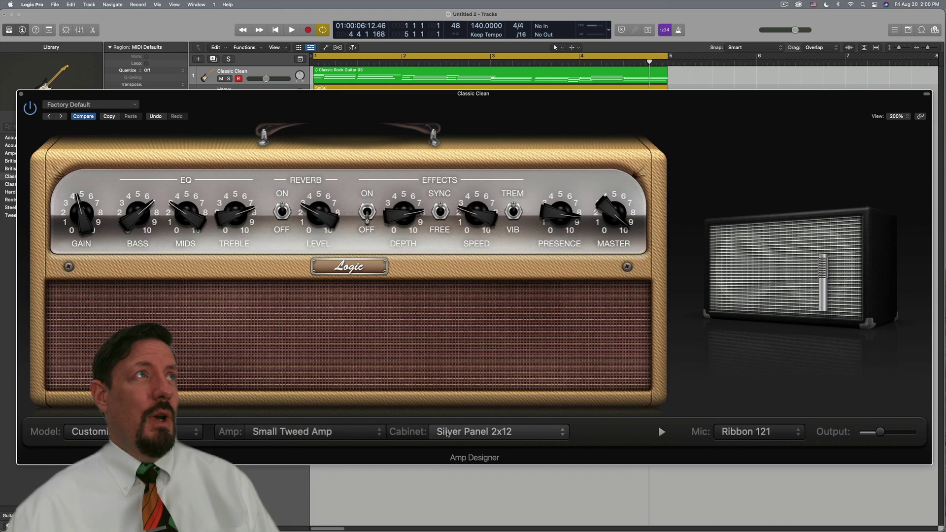
left_click(487, 431)
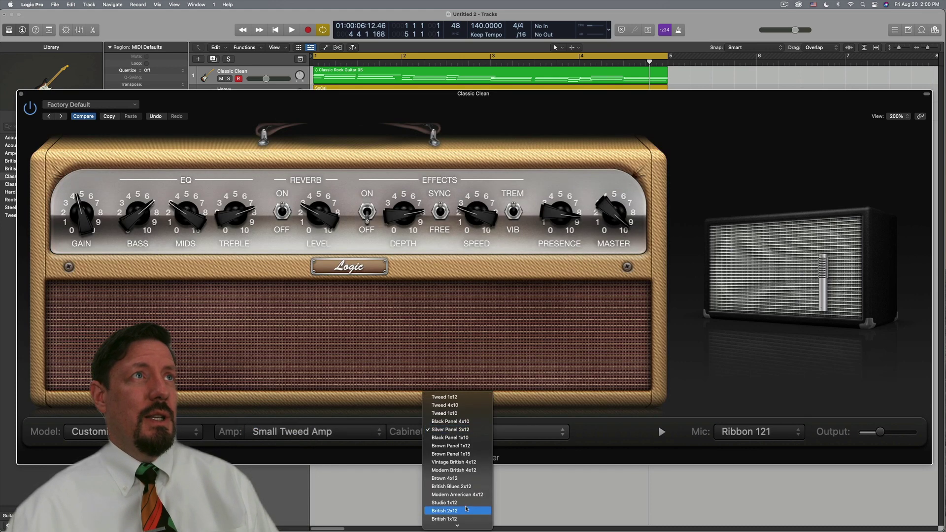
left_click(477, 493)
left_click(762, 432)
left_click(798, 401)
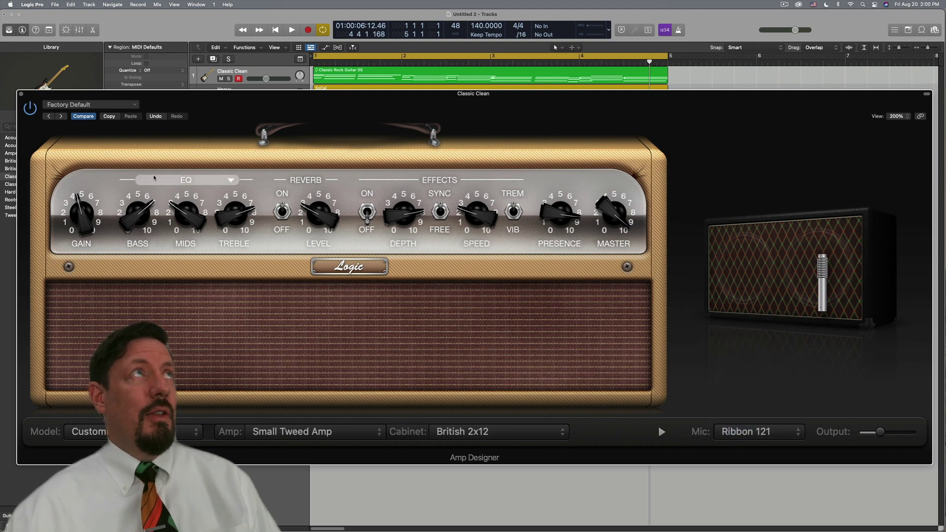
Step: Review the available EQ types and reverb types for the customized amp
left_click(183, 180)
left_click(153, 150)
left_click(306, 180)
left_click(306, 140)
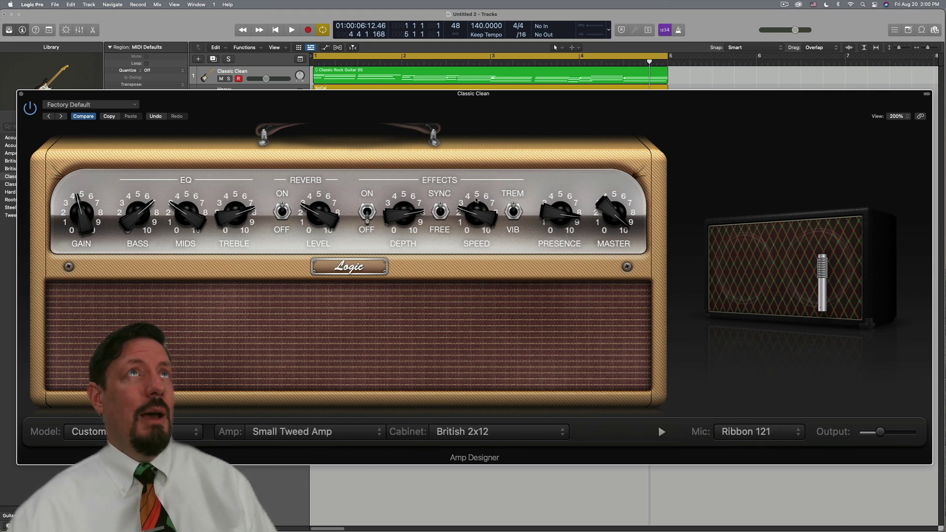
mouse_move(880, 432)
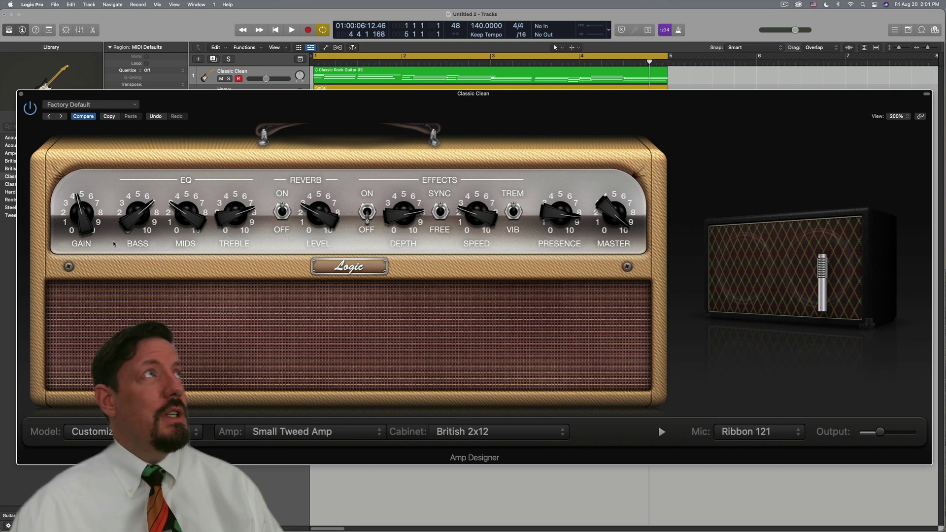
Step: Change the amp's EQ type to Boutique and look over the reverb types
left_click(200, 185)
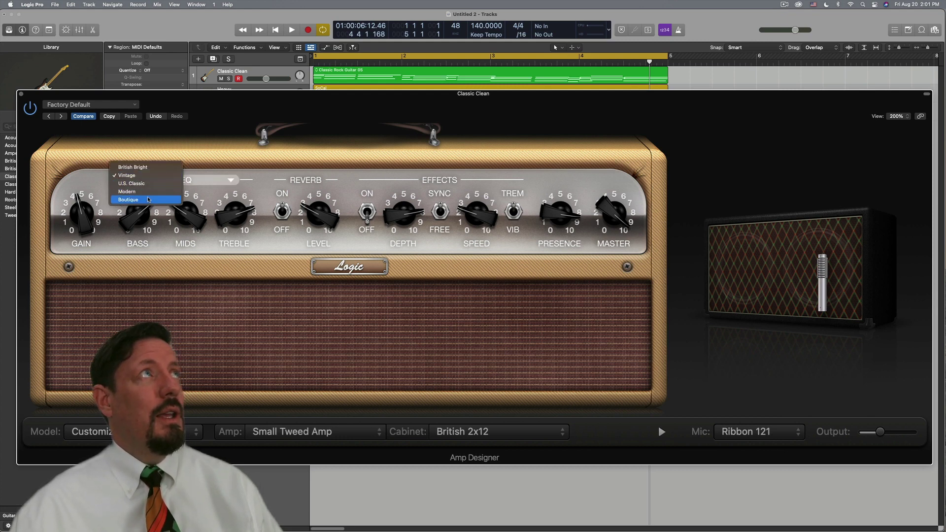
left_click(186, 196)
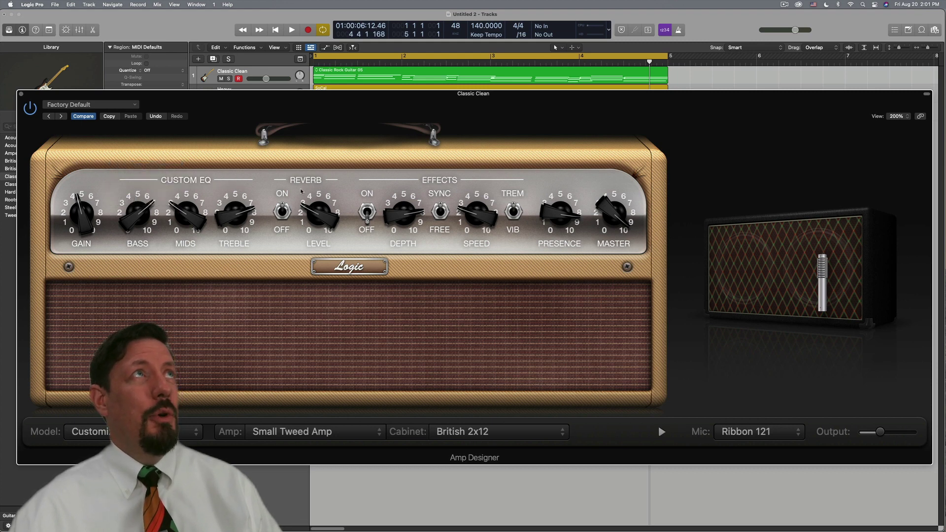
left_click(290, 179)
left_click(341, 168)
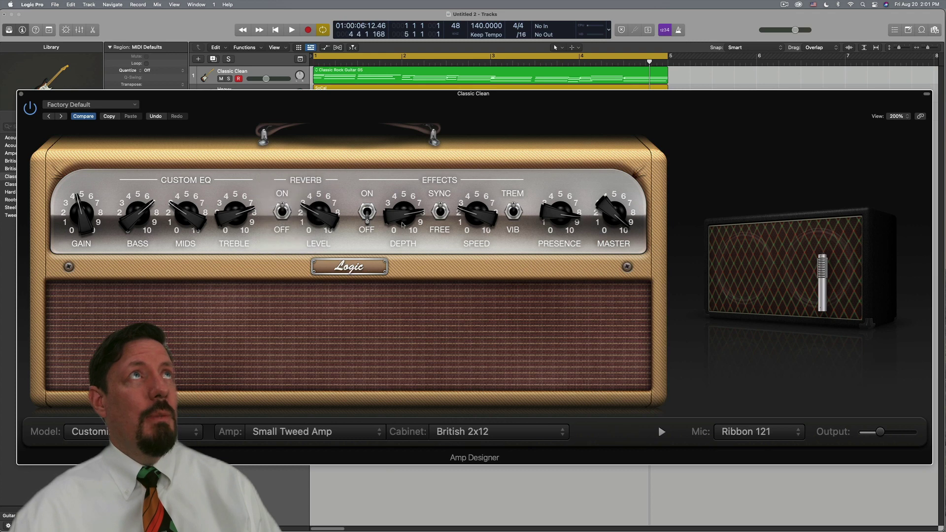
mouse_move(472, 212)
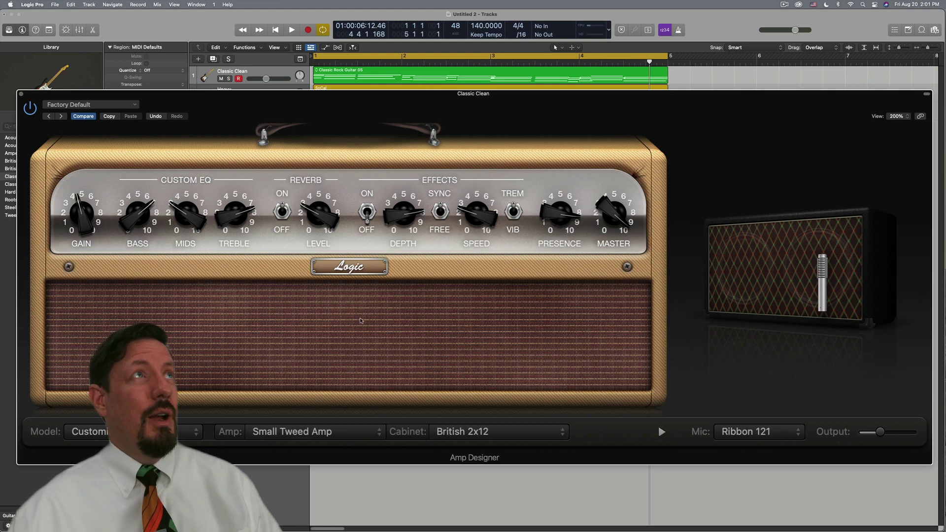
Step: Load the Clean Preamp model in Amp Designer, check its EQ types, and close the plug-in window
left_click(83, 431)
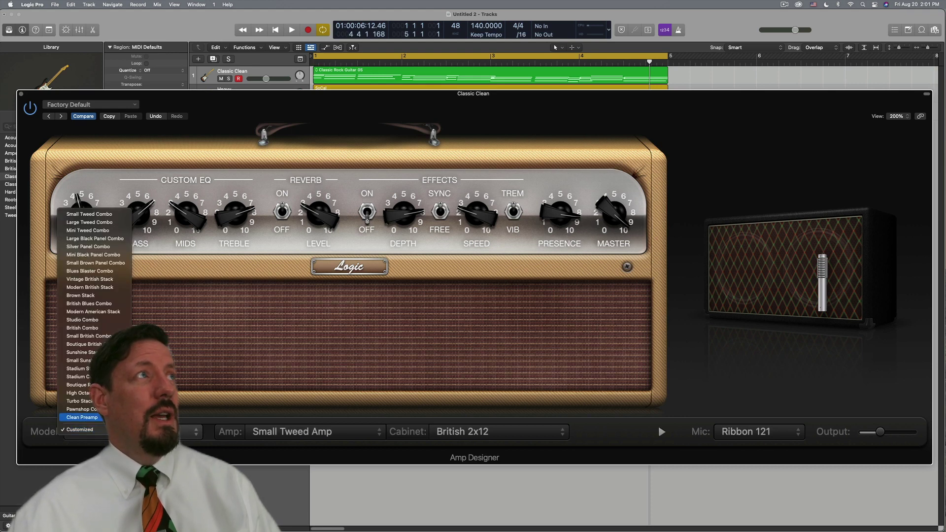
left_click(82, 417)
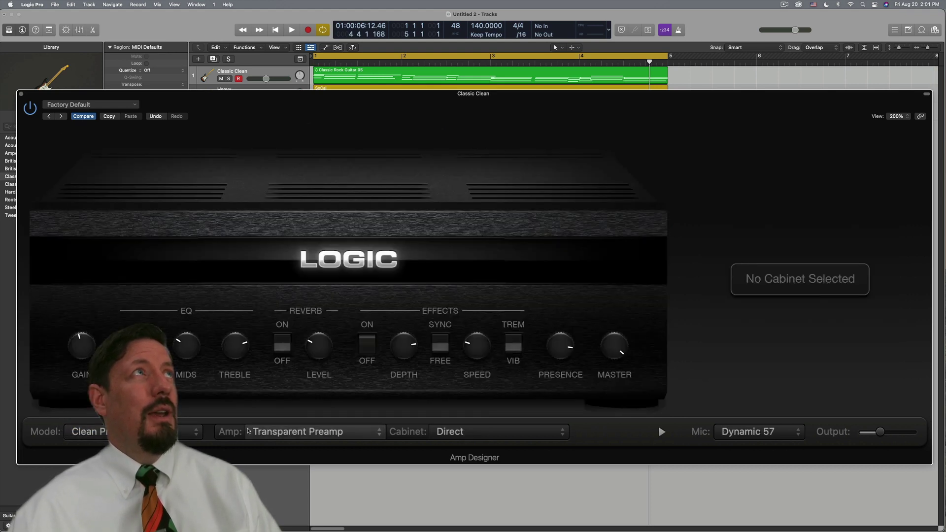
left_click(190, 312)
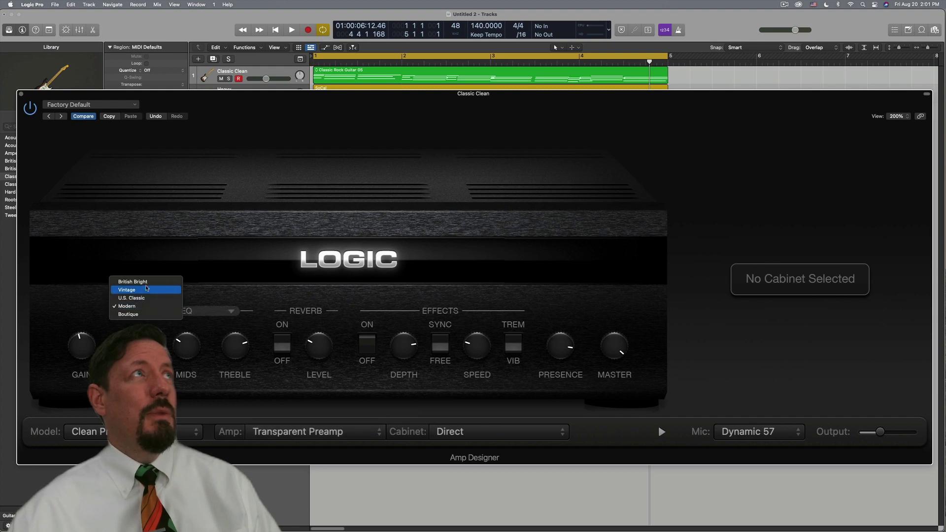
left_click(266, 275)
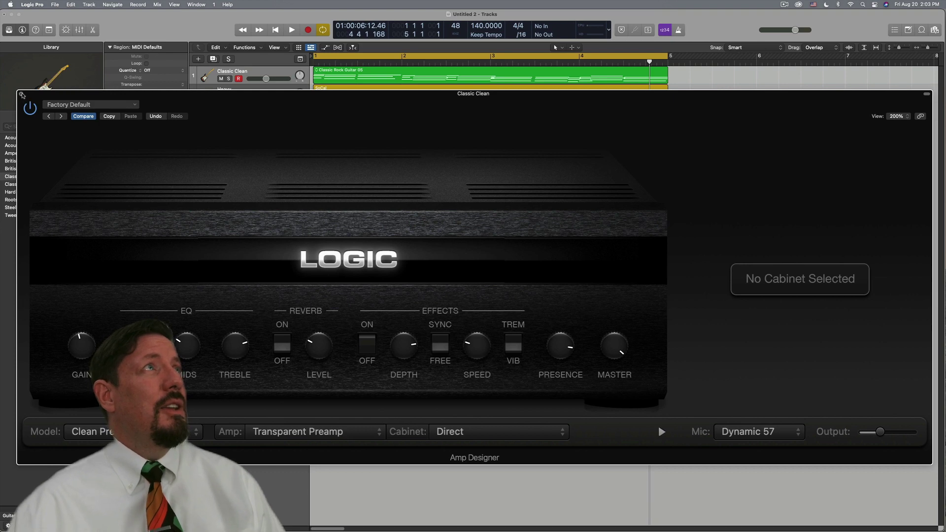
left_click(21, 94)
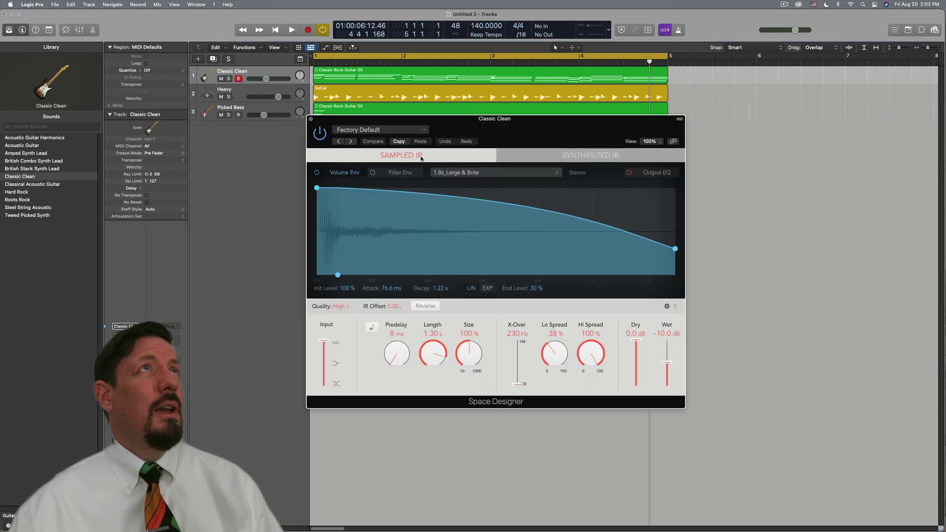
Step: Load the Amp Cabinet 01 setting from the Warped Effects speaker presets in Space Designer
left_click(468, 172)
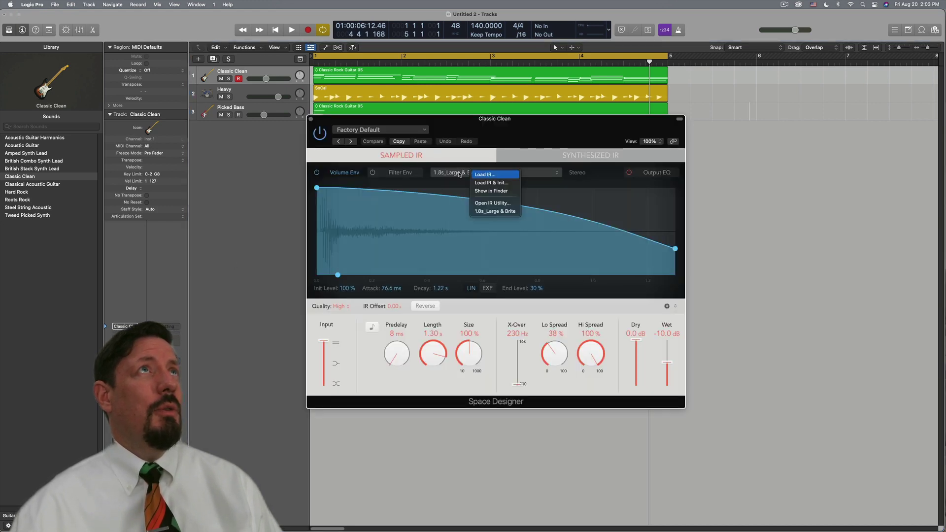
left_click(381, 130)
left_click(382, 130)
mouse_move(462, 306)
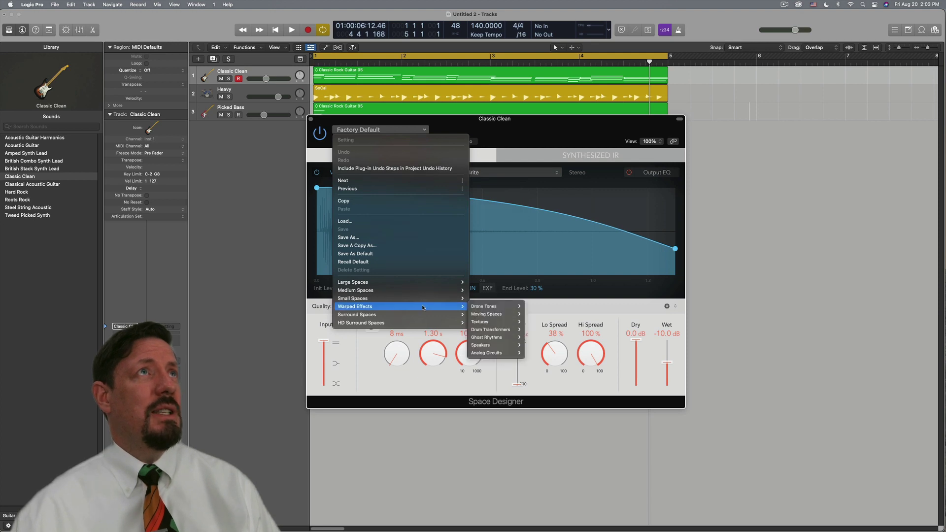
mouse_move(480, 345)
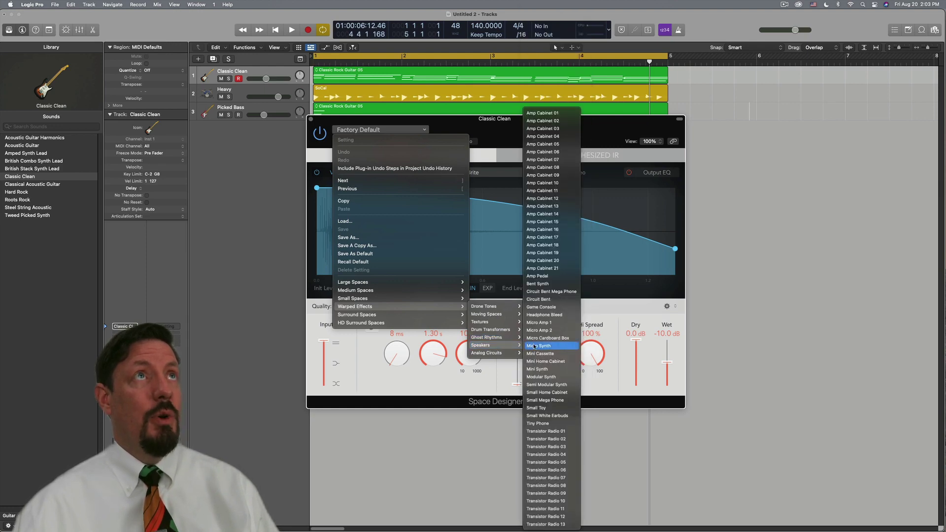
left_click(553, 113)
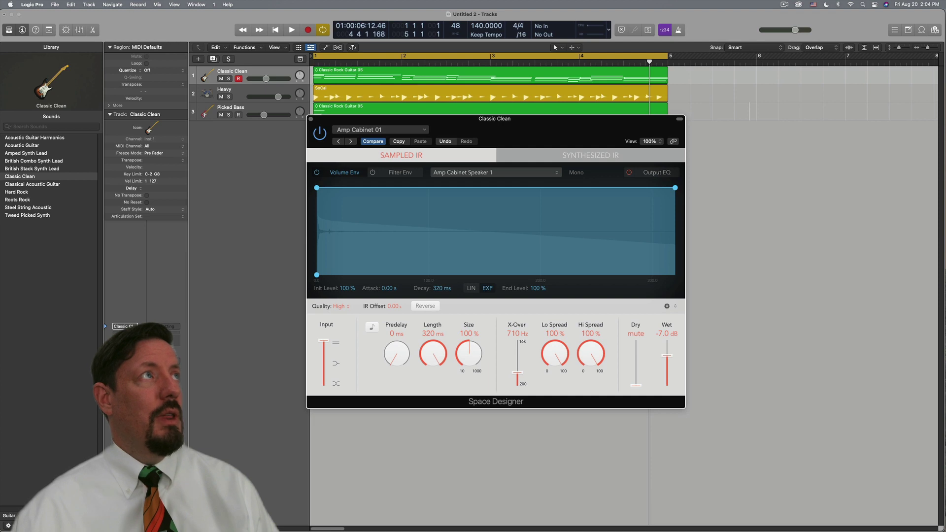
Step: Insert Guitar Amp Pro on the Classic Clean track and move its window below the Space Designer header
left_click(125, 383)
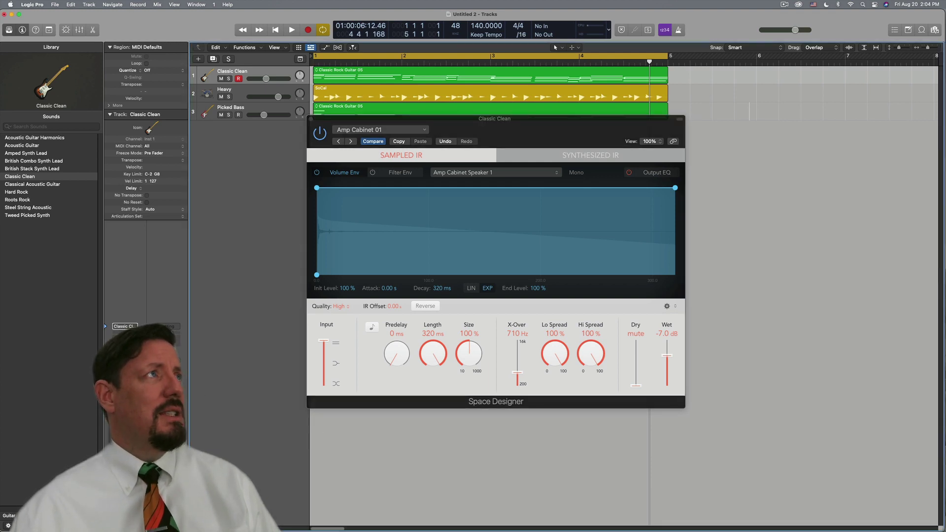
mouse_move(143, 444)
key("Escape")
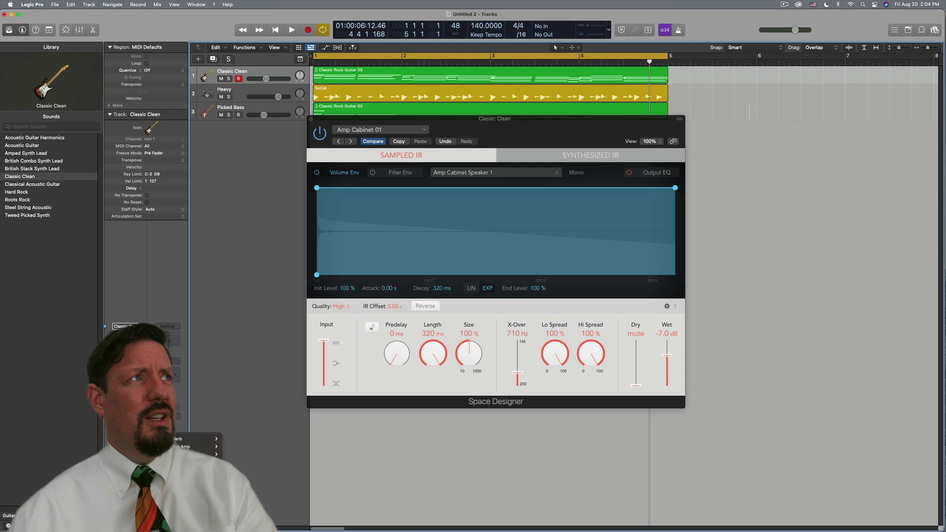
left_click(197, 486)
left_click_drag(493, 137, 649, 315)
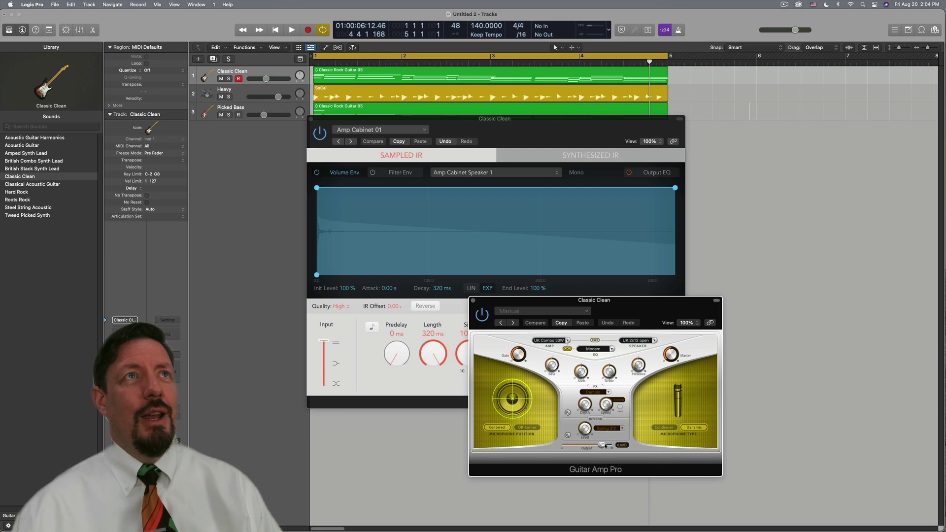
Step: Try the Off-Center microphone position and the Condenser type in Guitar Amp Pro, restoring Centered and Dynamic
left_click(523, 427)
left_click(497, 428)
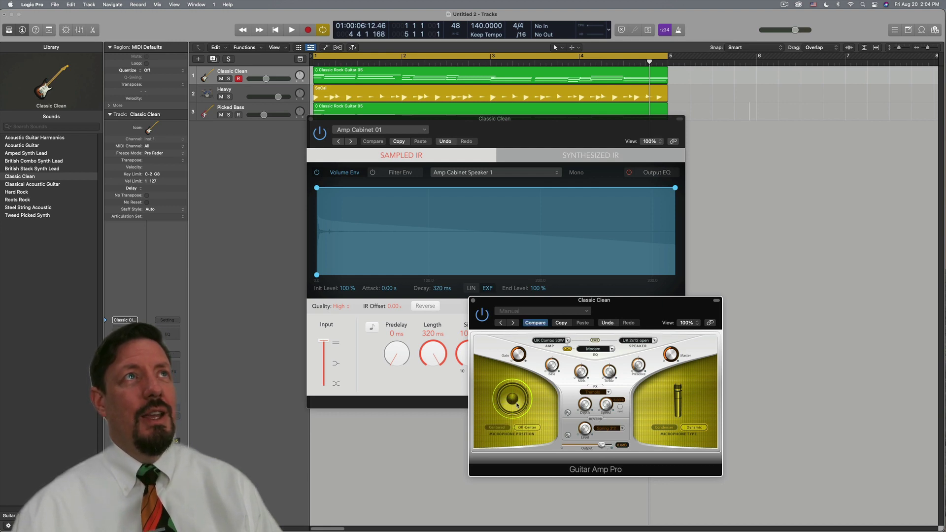
left_click(527, 427)
left_click(505, 427)
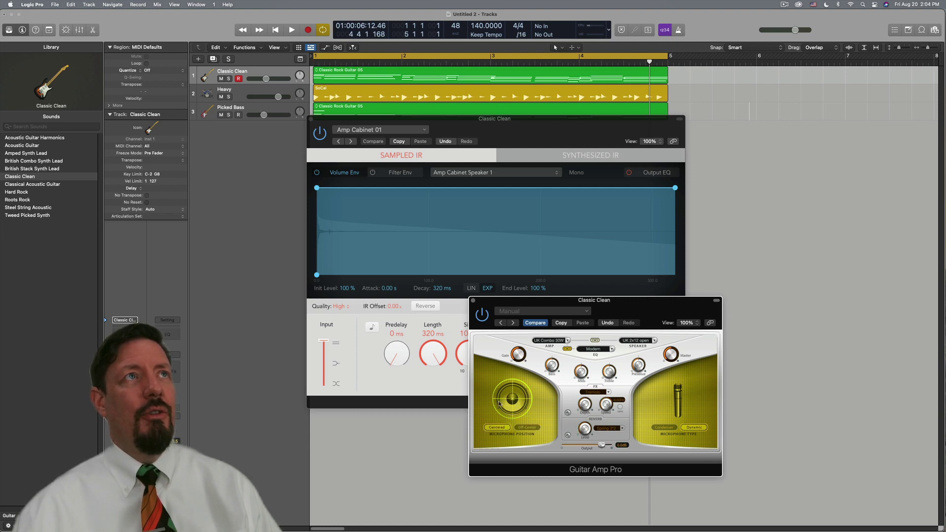
left_click(664, 427)
left_click(693, 427)
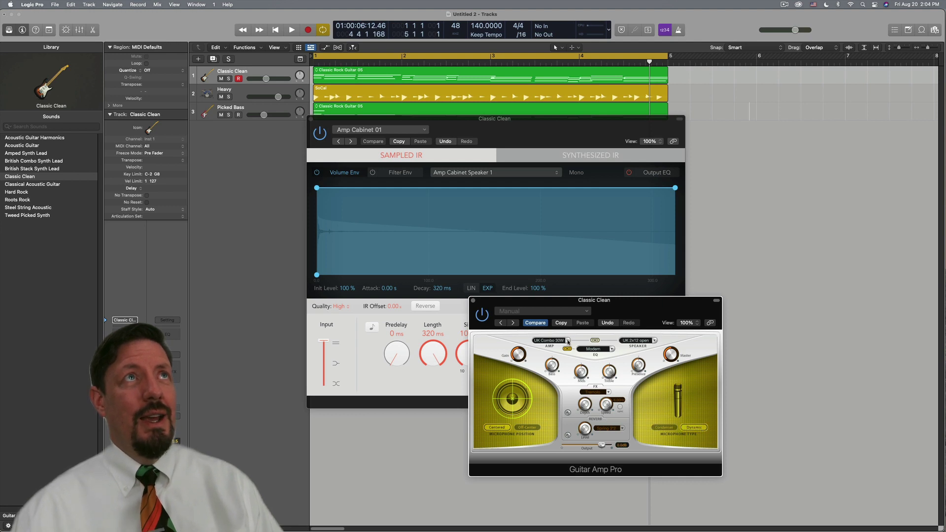
Step: Review the amp models, EQ types and speaker cabinets offered in Guitar Amp Pro
left_click(566, 341)
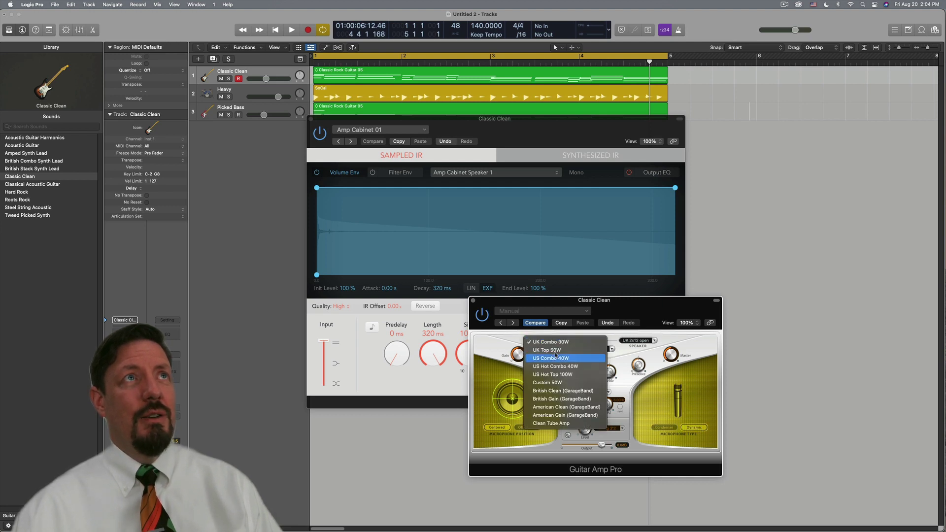
left_click(605, 333)
left_click(611, 348)
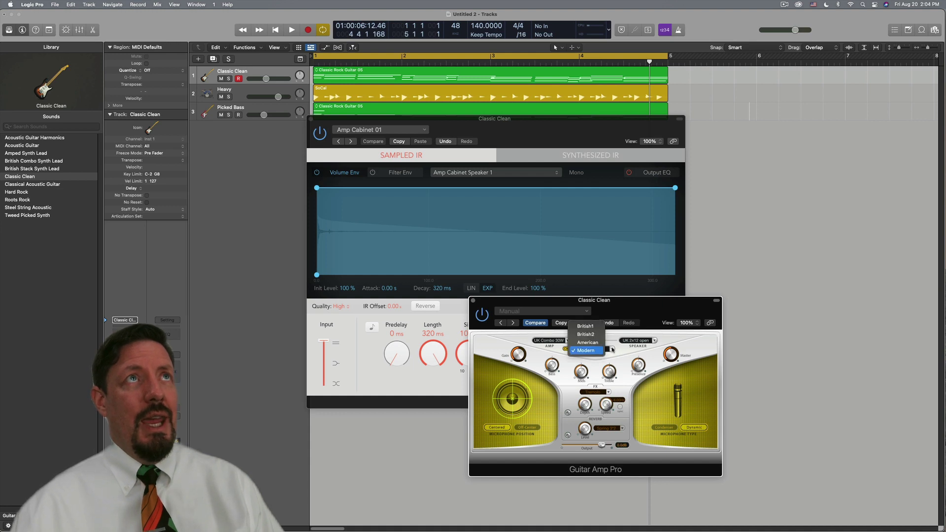
left_click(640, 334)
left_click(646, 338)
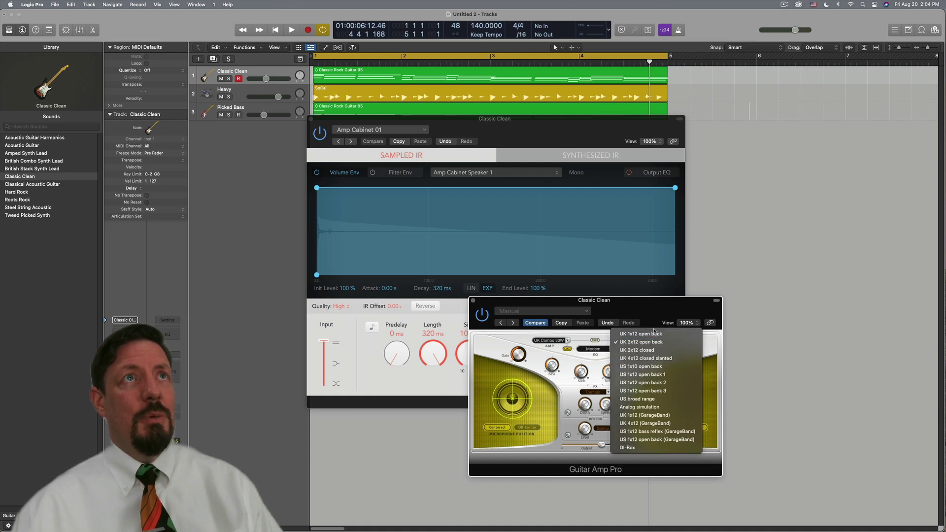
left_click(646, 318)
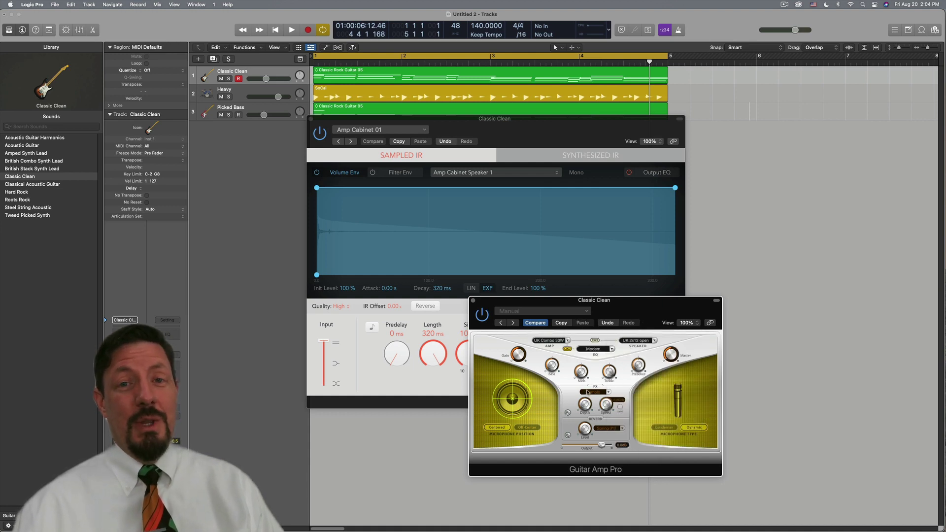